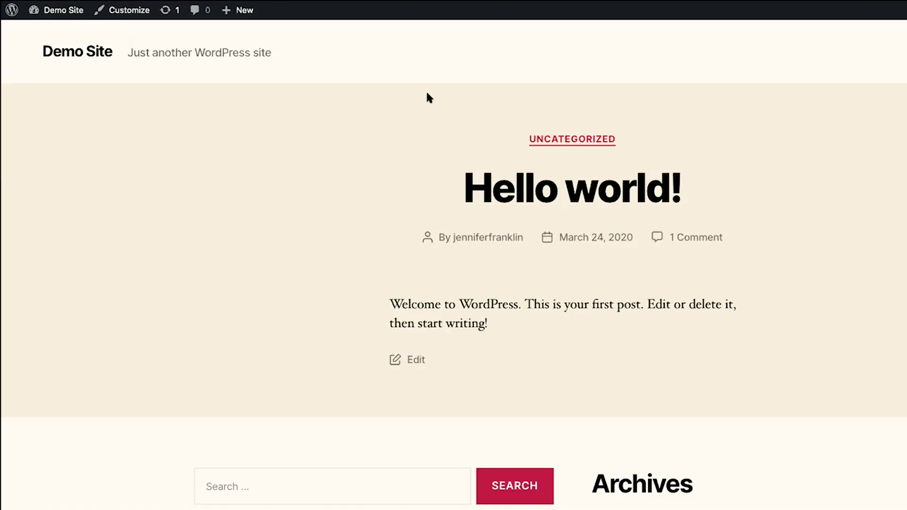
Look over the Demo Site front page and open its admin dashboard.
{"action": "scroll", "coordinate": [428, 96], "scroll_direction": "down", "scroll_amount": 2}
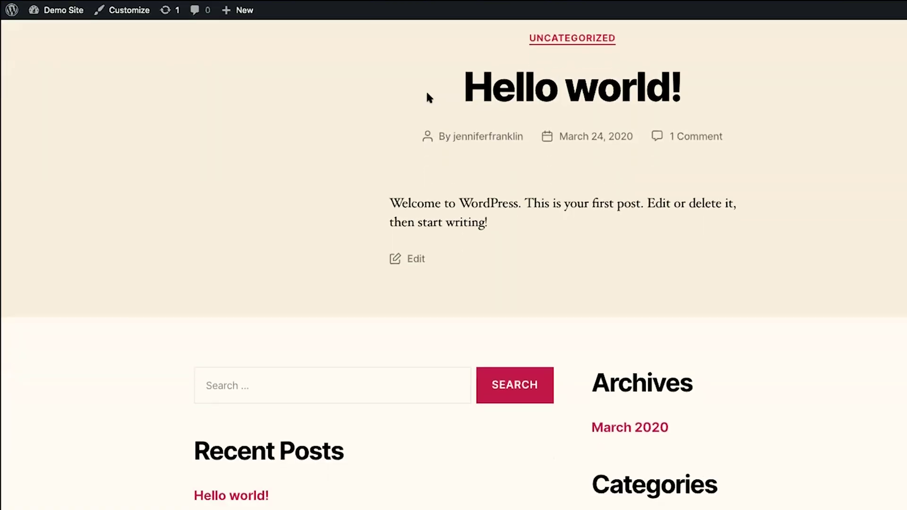
{"action": "scroll", "coordinate": [429, 97], "scroll_direction": "up", "scroll_amount": 2}
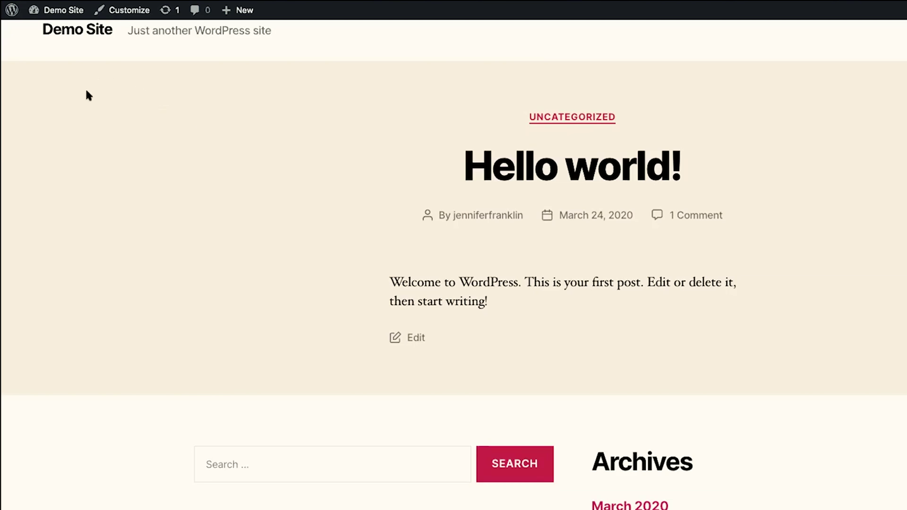
{"action": "mouse_move", "coordinate": [54, 10]}
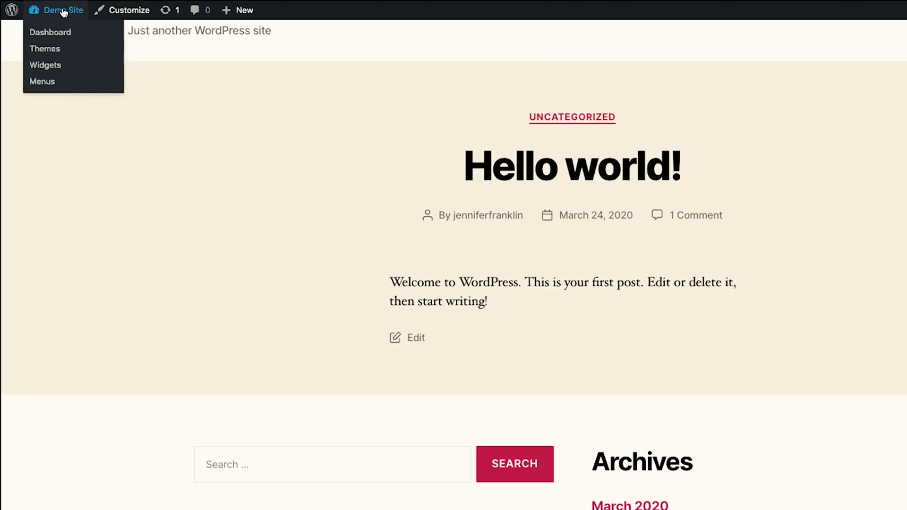
{"action": "left_click", "coordinate": [56, 34]}
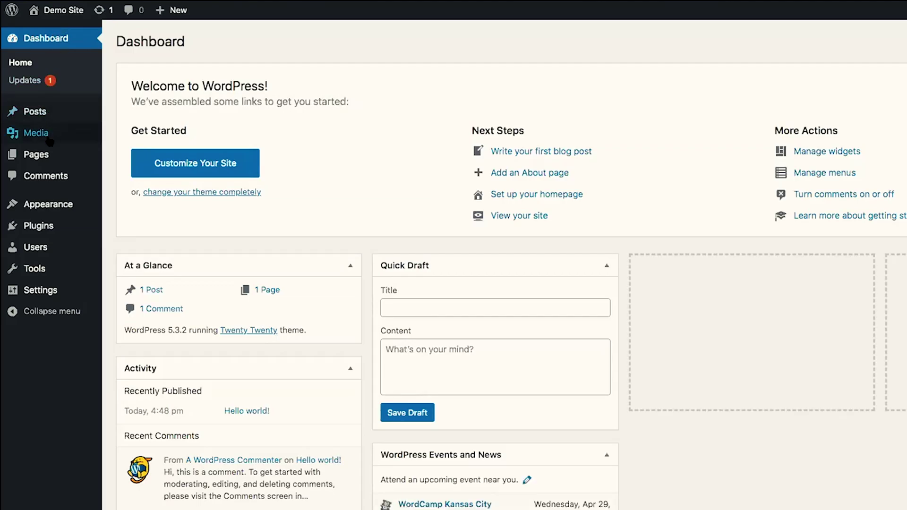
Open the site's theme management, start adding a new theme and search the theme directory for "astra".
{"action": "mouse_move", "coordinate": [47, 207]}
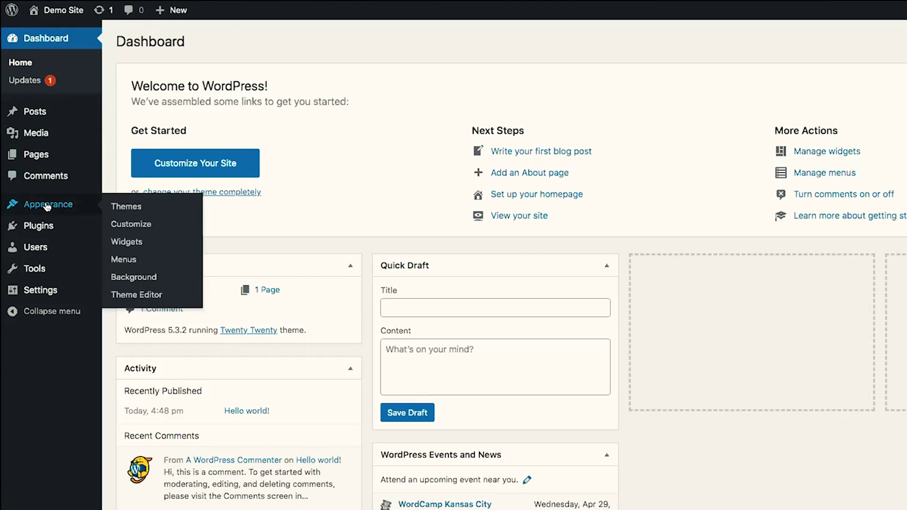
{"action": "left_click", "coordinate": [127, 206]}
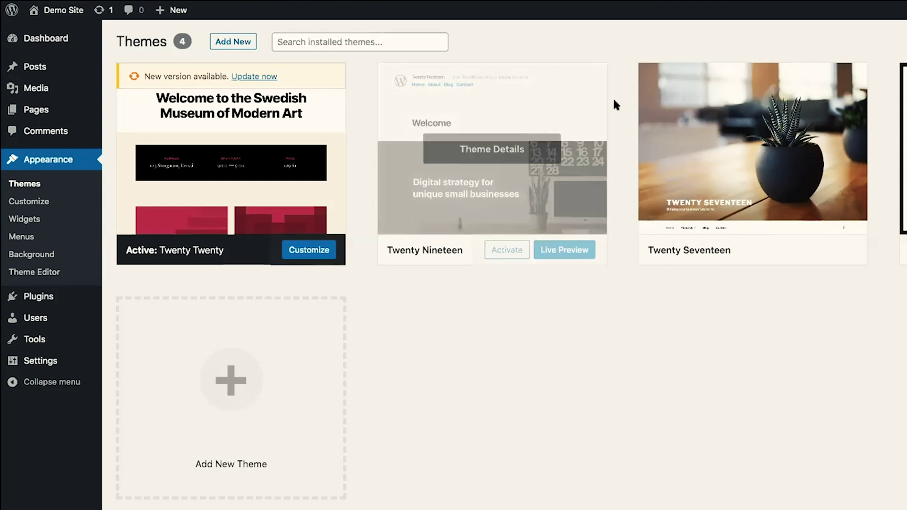
{"action": "left_click", "coordinate": [231, 42]}
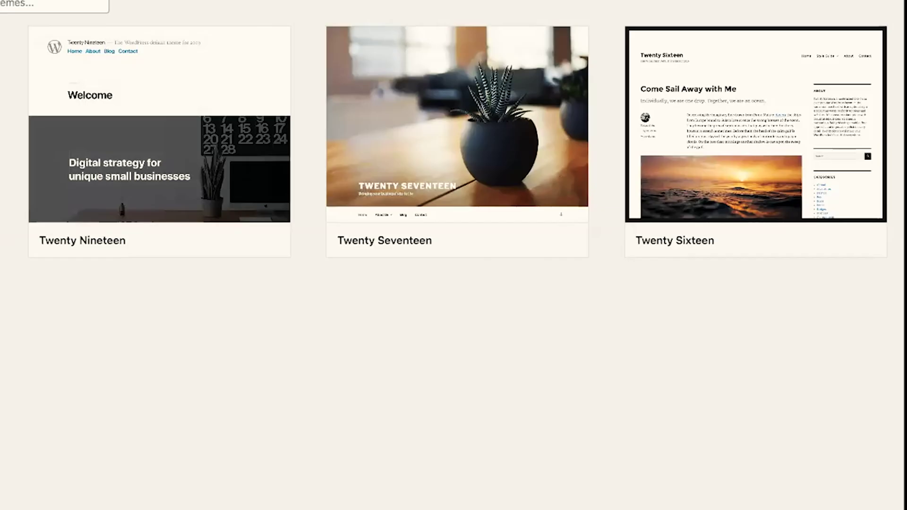
{"action": "left_click", "coordinate": [723, 37]}
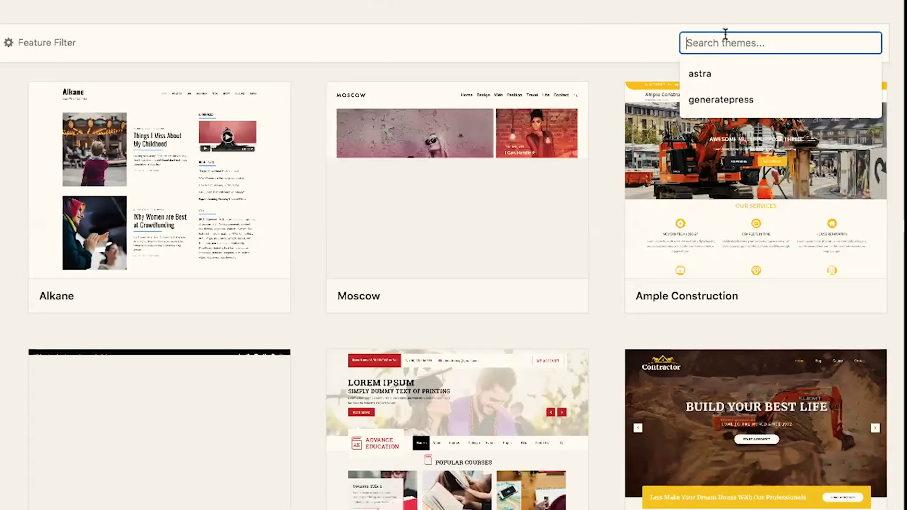
{"action": "type", "text": "astra"}
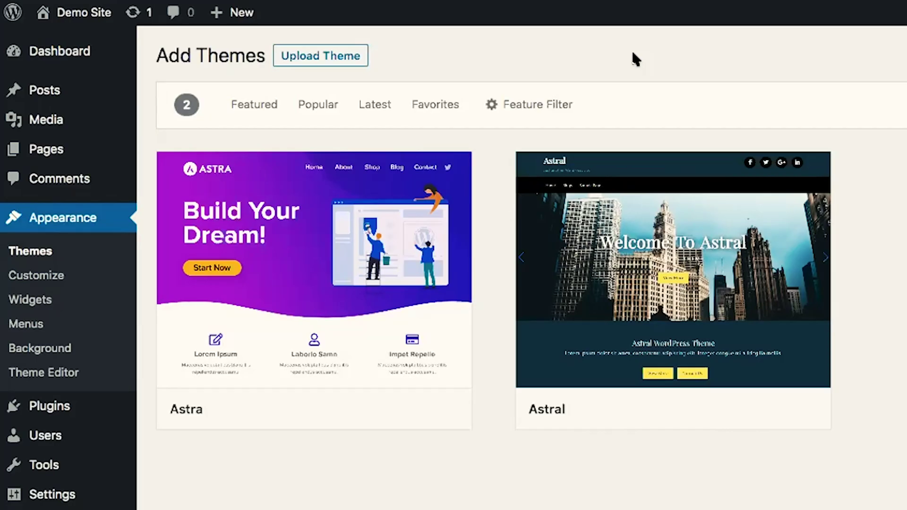
Install the Astra theme and activate it on the site.
{"action": "mouse_move", "coordinate": [306, 209]}
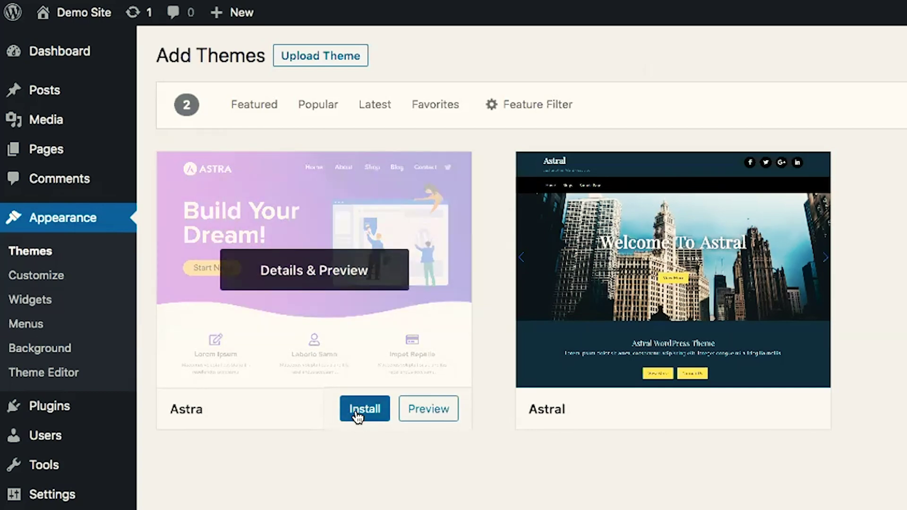
{"action": "left_click", "coordinate": [357, 415]}
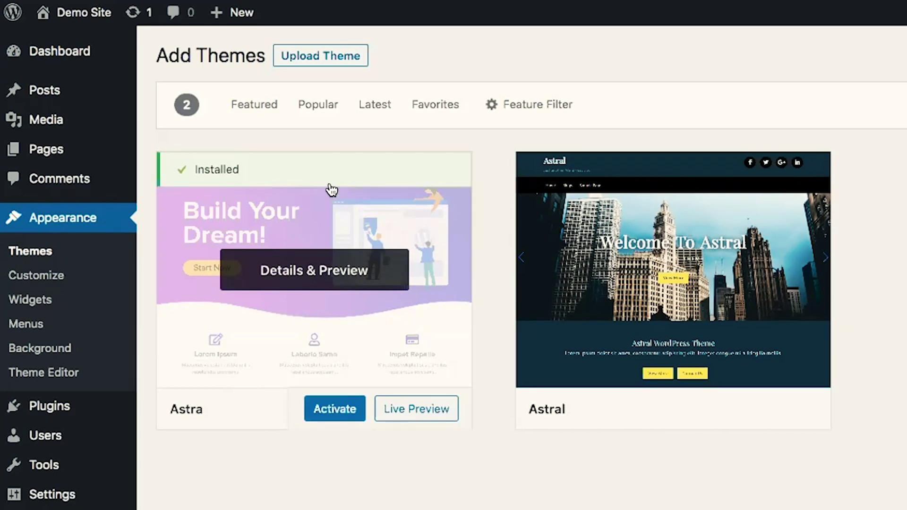
{"action": "left_click", "coordinate": [335, 408]}
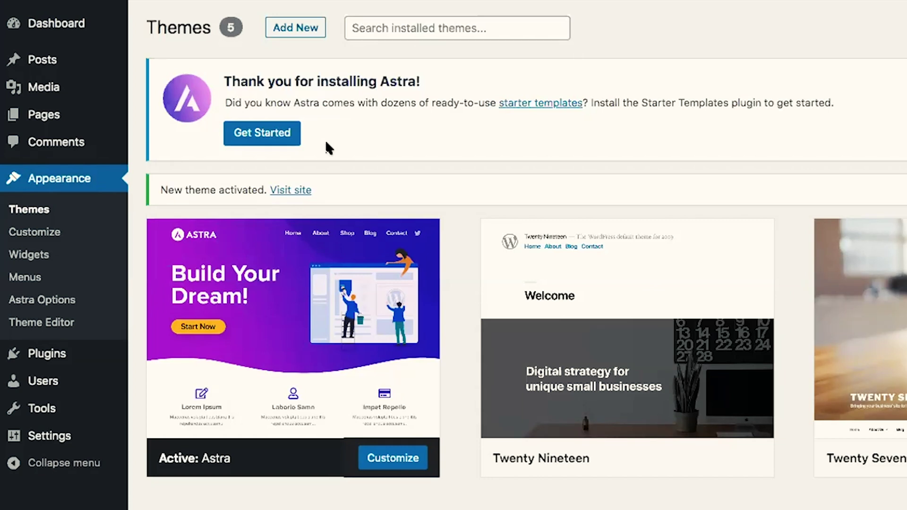
{"action": "scroll", "coordinate": [592, 189], "scroll_direction": "down", "scroll_amount": 1}
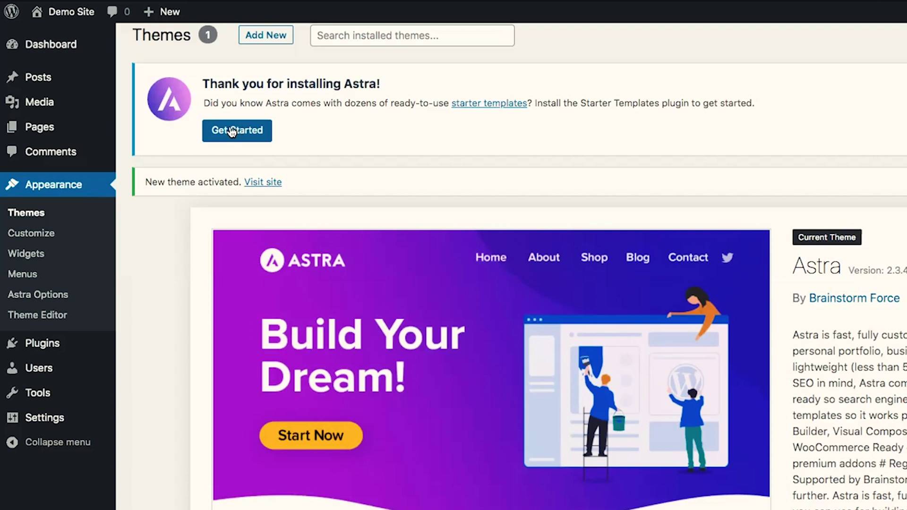
Add the Starter Templates plugin for Astra and open its template library.
{"action": "mouse_move", "coordinate": [54, 344]}
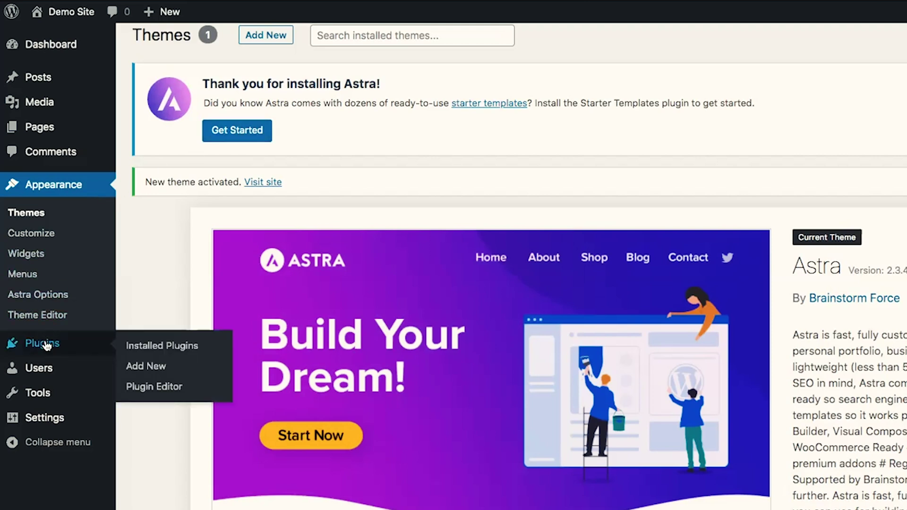
{"action": "left_click", "coordinate": [46, 345]}
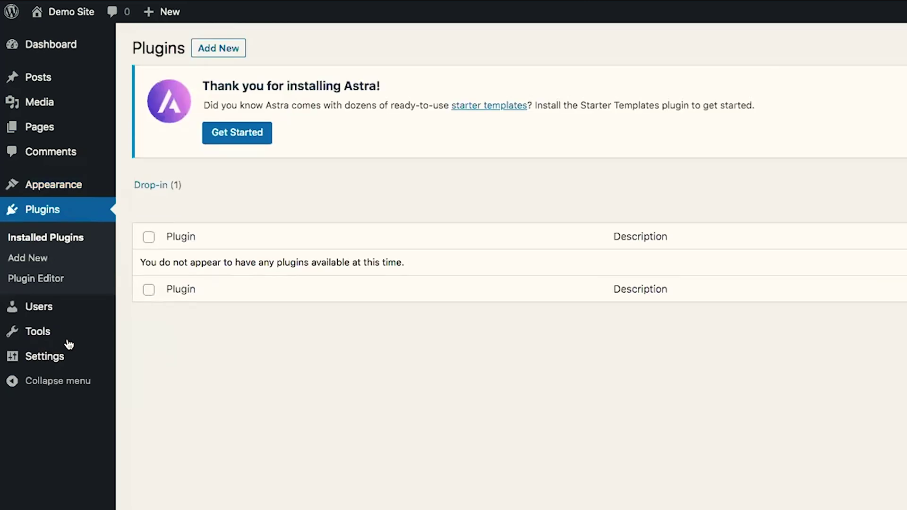
{"action": "left_click", "coordinate": [218, 47]}
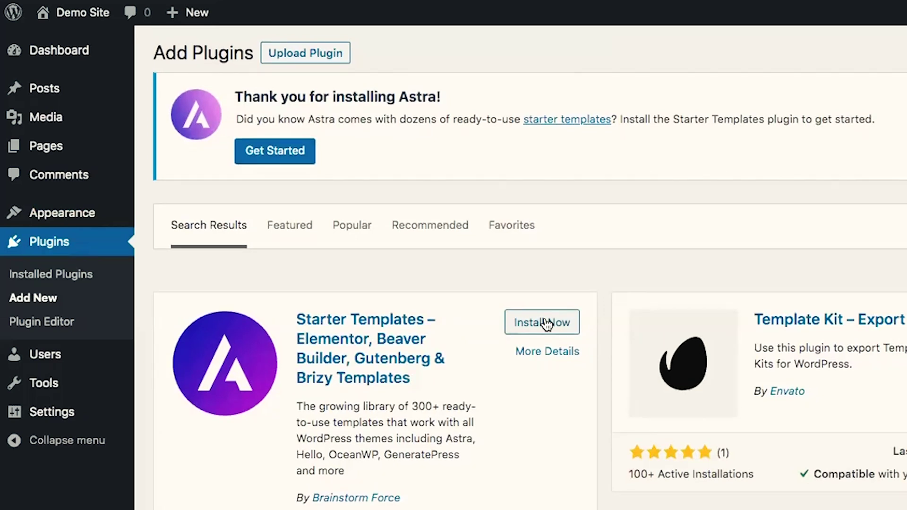
{"action": "left_click", "coordinate": [282, 151]}
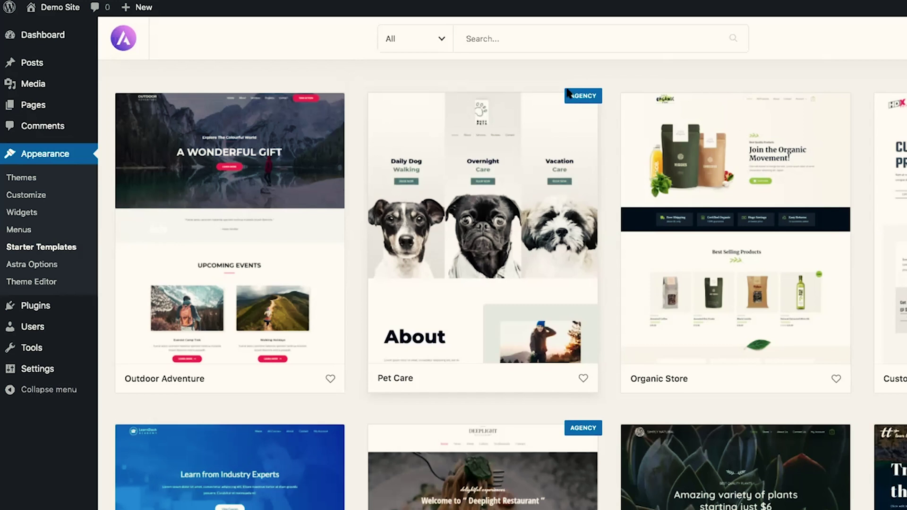
Browse the starter template library and inspect the About page template of the Outdoor Adventure site.
{"action": "mouse_move", "coordinate": [588, 103]}
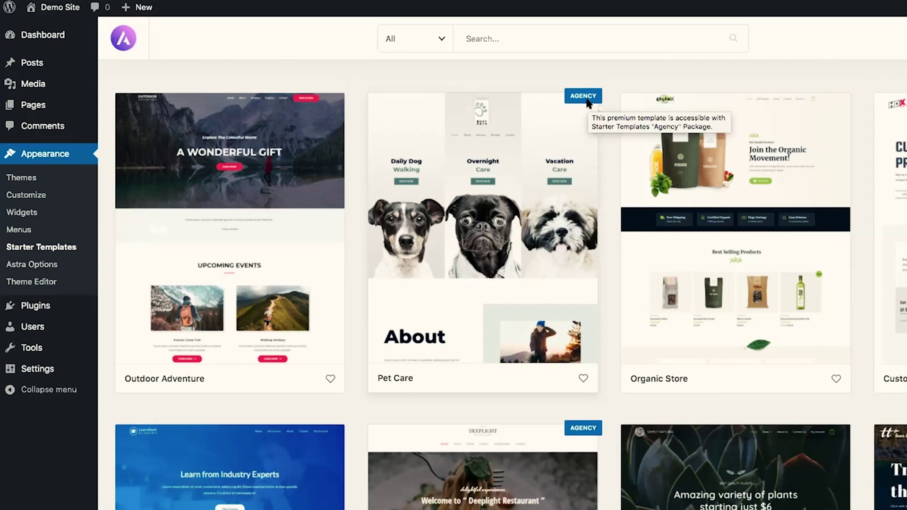
{"action": "scroll", "coordinate": [561, 151], "scroll_direction": "down", "scroll_amount": 9}
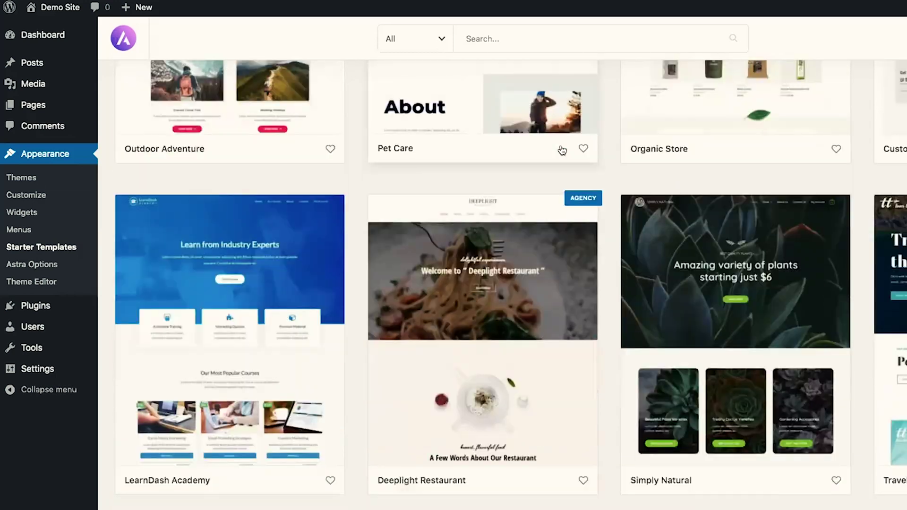
{"action": "scroll", "coordinate": [562, 150], "scroll_direction": "down", "scroll_amount": 18}
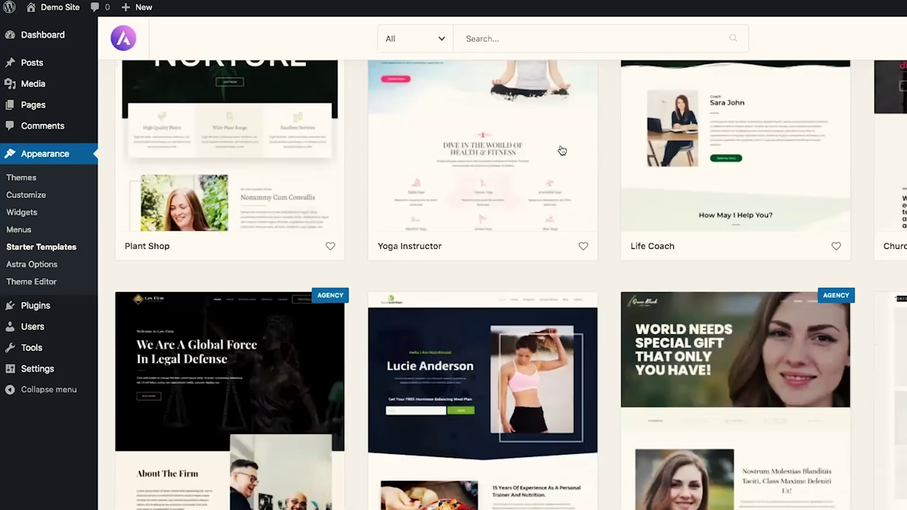
{"action": "scroll", "coordinate": [562, 151], "scroll_direction": "down", "scroll_amount": 16}
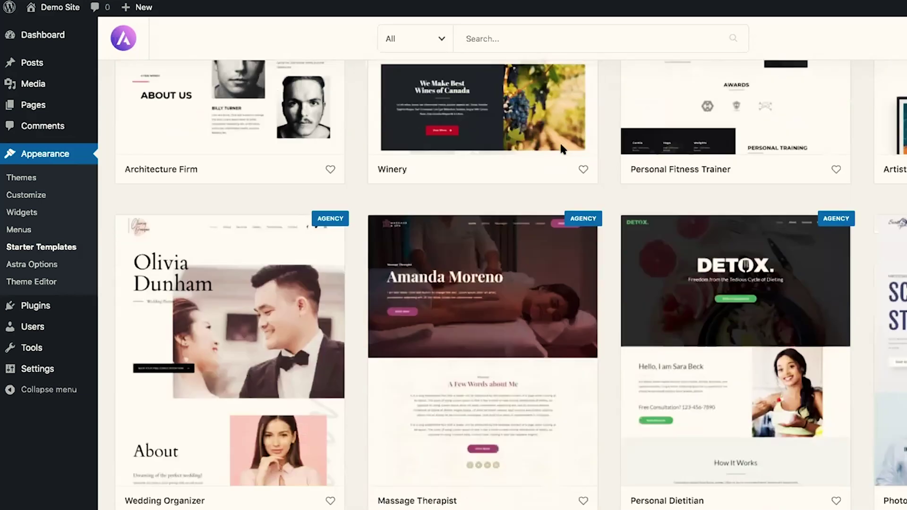
{"action": "scroll", "coordinate": [562, 150], "scroll_direction": "down", "scroll_amount": 7}
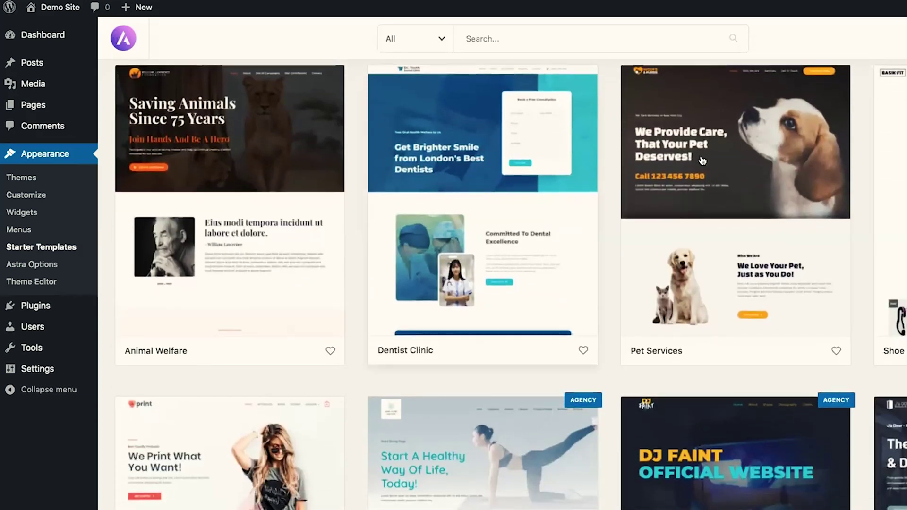
{"action": "left_click", "coordinate": [734, 237]}
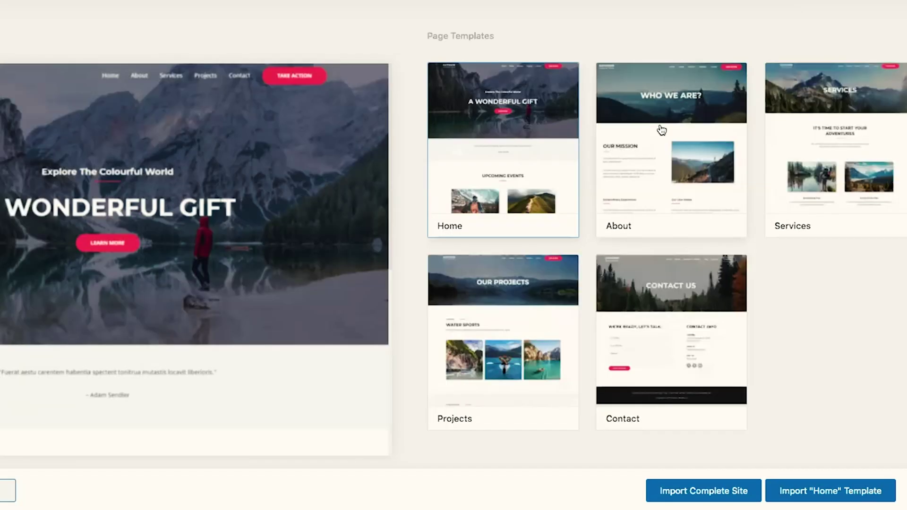
{"action": "left_click", "coordinate": [660, 129]}
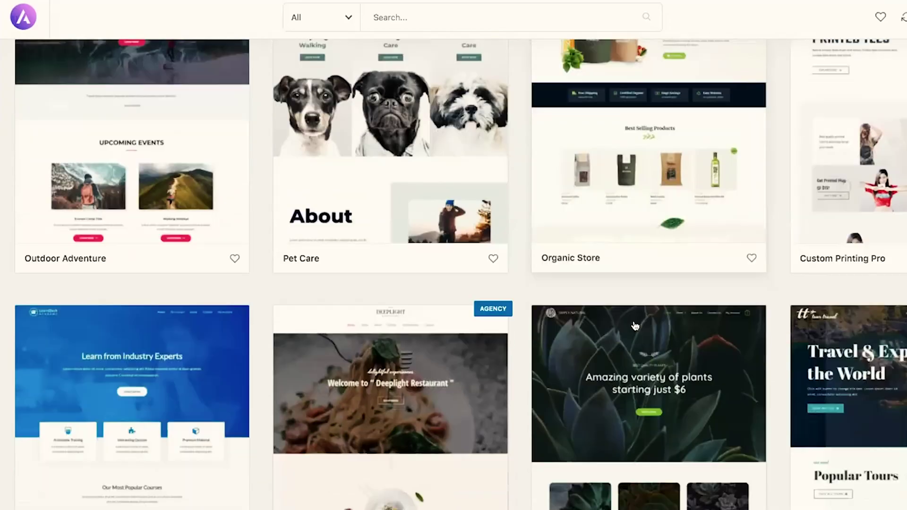
Choose the Pet Services template from the library and open its live site preview.
{"action": "scroll", "coordinate": [635, 326], "scroll_direction": "down", "scroll_amount": 20}
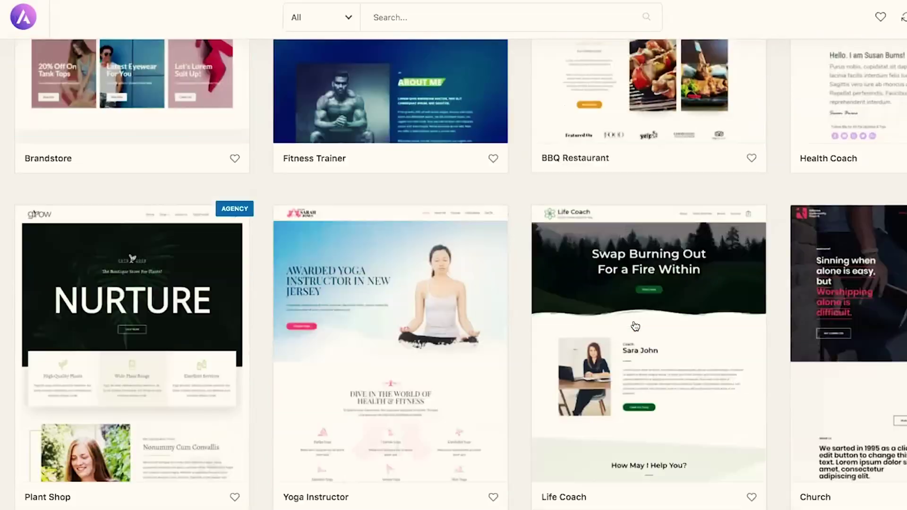
{"action": "scroll", "coordinate": [635, 326], "scroll_direction": "down", "scroll_amount": 15}
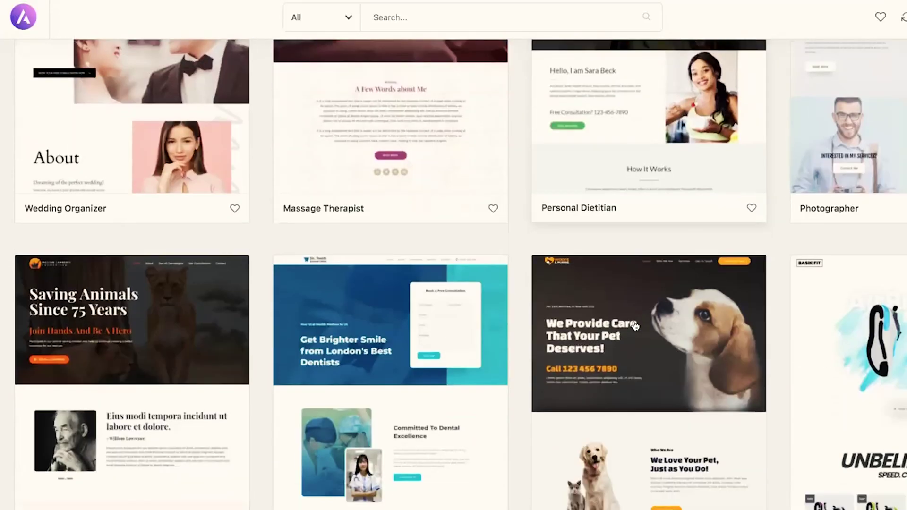
{"action": "left_click", "coordinate": [635, 326]}
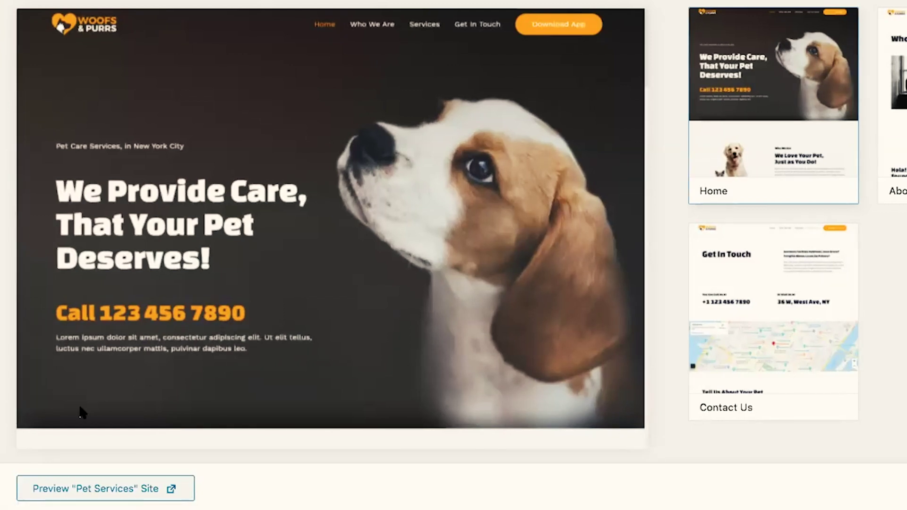
{"action": "left_click", "coordinate": [115, 492]}
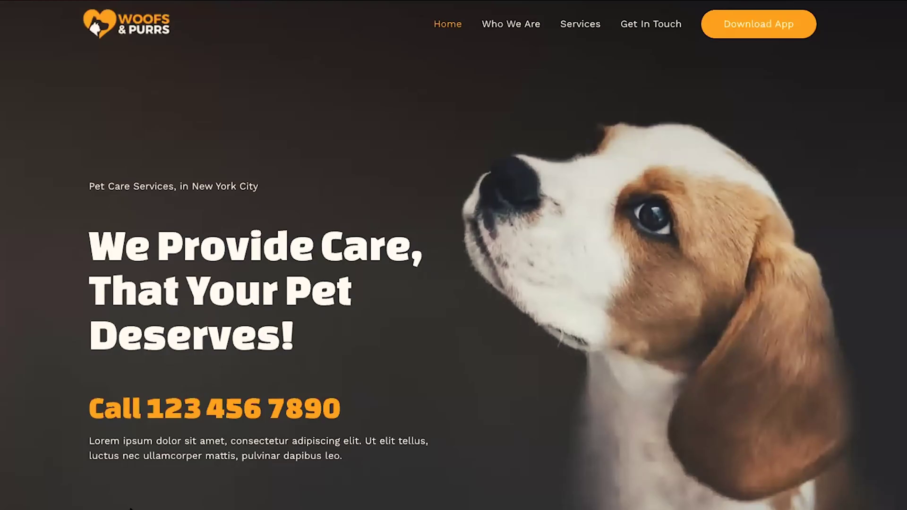
Examine the home page of the Pet Services preview from top to bottom.
{"action": "scroll", "coordinate": [168, 477], "scroll_direction": "down", "scroll_amount": 2}
{"action": "scroll", "coordinate": [168, 477], "scroll_direction": "down", "scroll_amount": 6}
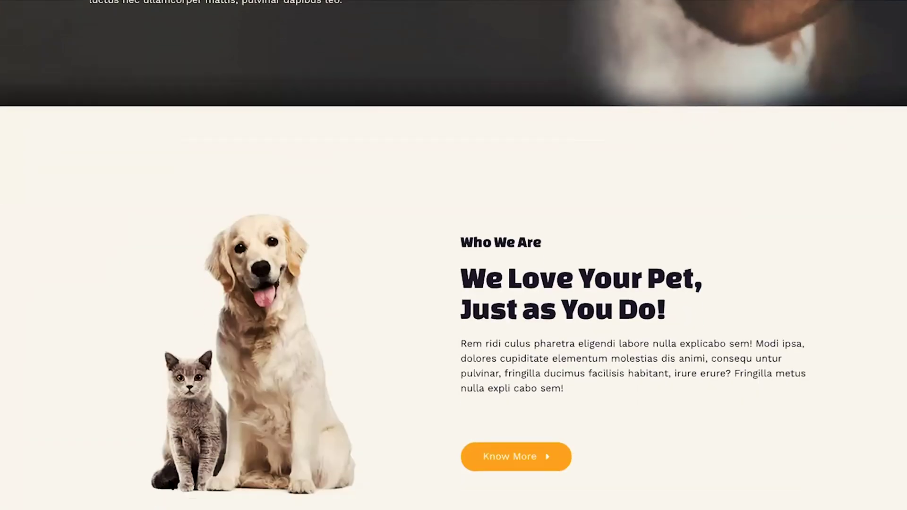
{"action": "scroll", "coordinate": [168, 478], "scroll_direction": "down", "scroll_amount": 18}
{"action": "scroll", "coordinate": [169, 481], "scroll_direction": "down", "scroll_amount": 20}
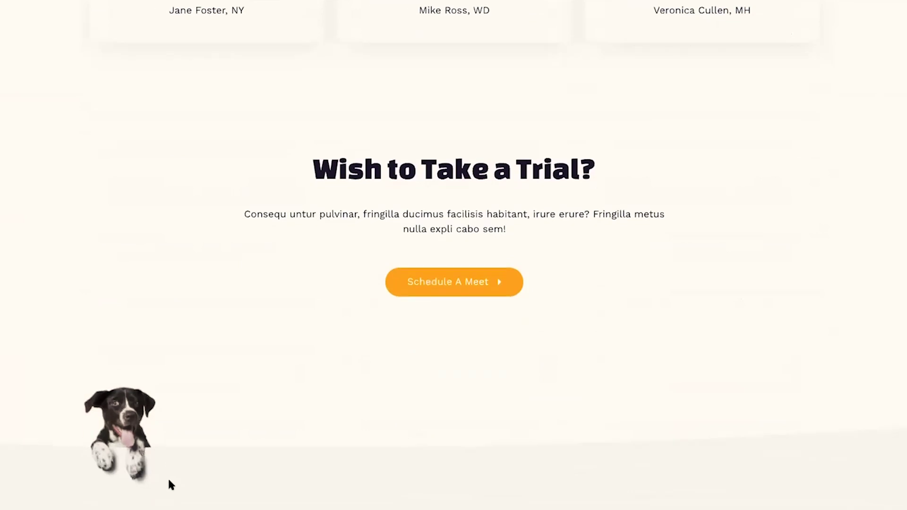
{"action": "scroll", "coordinate": [169, 480], "scroll_direction": "down", "scroll_amount": 3}
{"action": "scroll", "coordinate": [168, 481], "scroll_direction": "up", "scroll_amount": 20}
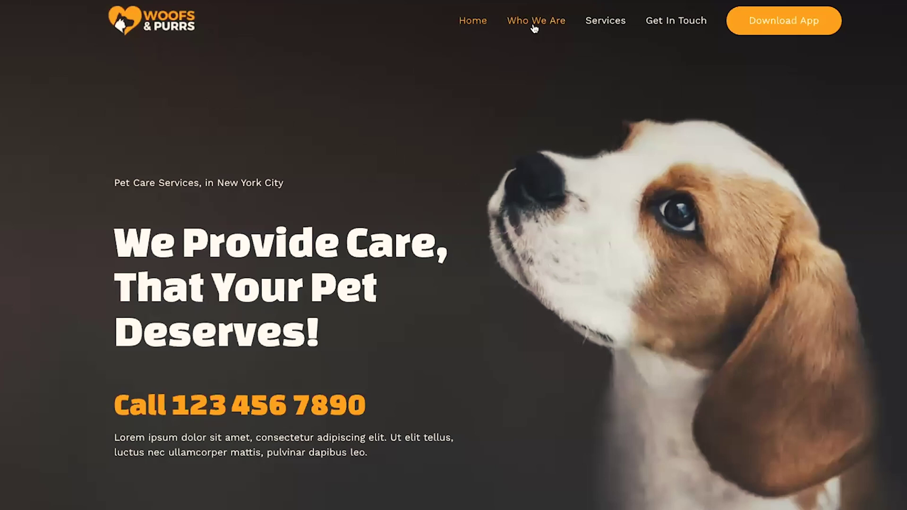
Examine the Who We Are page of the Pet Services preview, including its founders and trainers sections.
{"action": "left_click", "coordinate": [534, 29]}
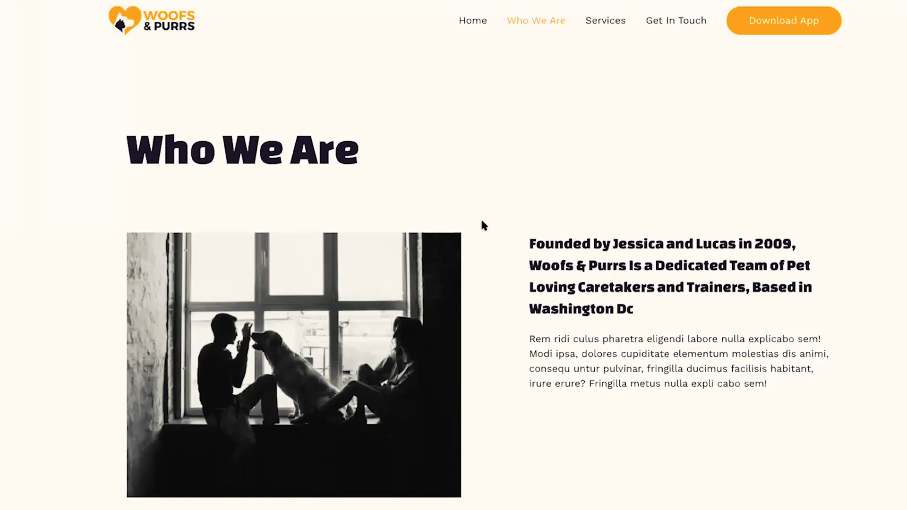
{"action": "scroll", "coordinate": [482, 224], "scroll_direction": "down", "scroll_amount": 15}
{"action": "scroll", "coordinate": [483, 225], "scroll_direction": "down", "scroll_amount": 20}
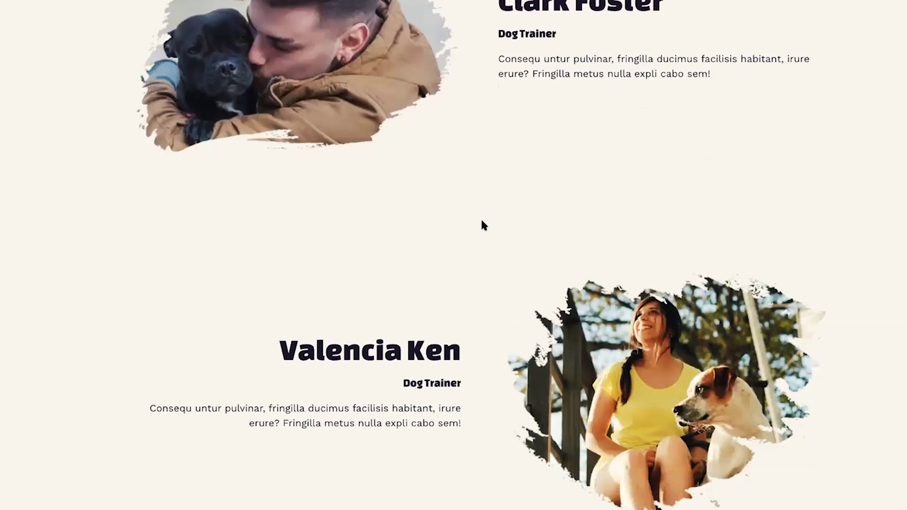
{"action": "scroll", "coordinate": [483, 225], "scroll_direction": "up", "scroll_amount": 15}
{"action": "scroll", "coordinate": [482, 225], "scroll_direction": "up", "scroll_amount": 10}
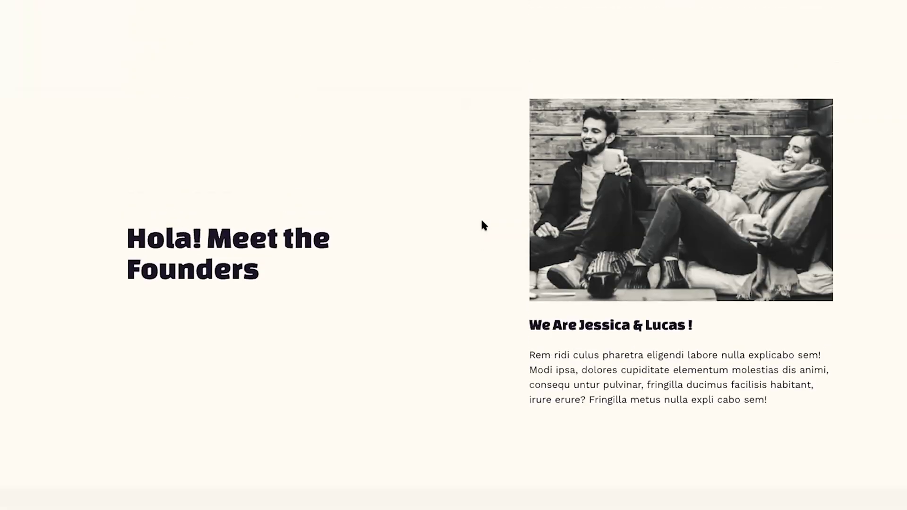
Examine the Services page of the Pet Services preview, including its pricing and trial sections.
{"action": "left_click", "coordinate": [605, 22]}
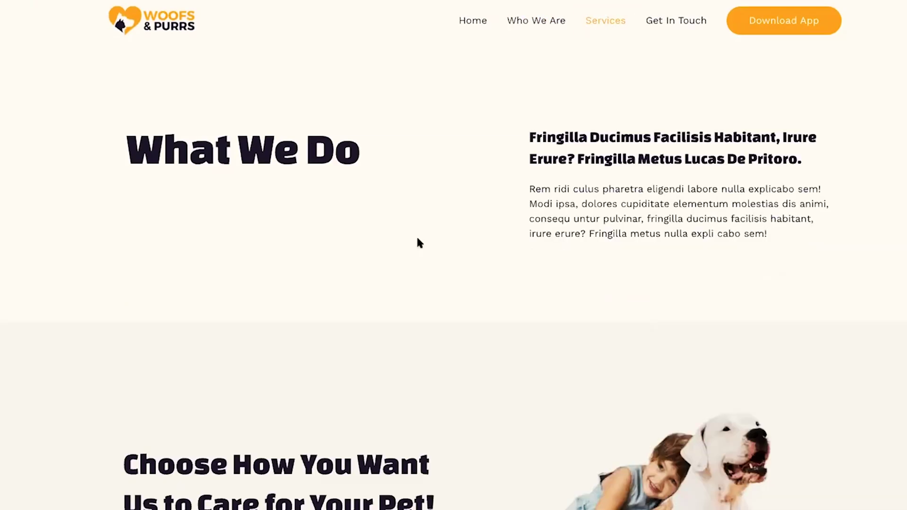
{"action": "scroll", "coordinate": [419, 242], "scroll_direction": "down", "scroll_amount": 18}
{"action": "scroll", "coordinate": [418, 240], "scroll_direction": "down", "scroll_amount": 20}
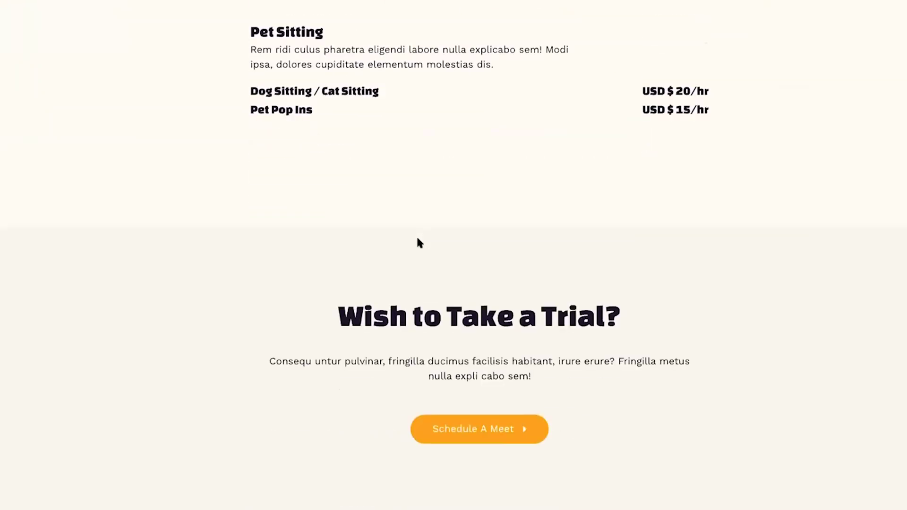
{"action": "scroll", "coordinate": [418, 241], "scroll_direction": "down", "scroll_amount": 1}
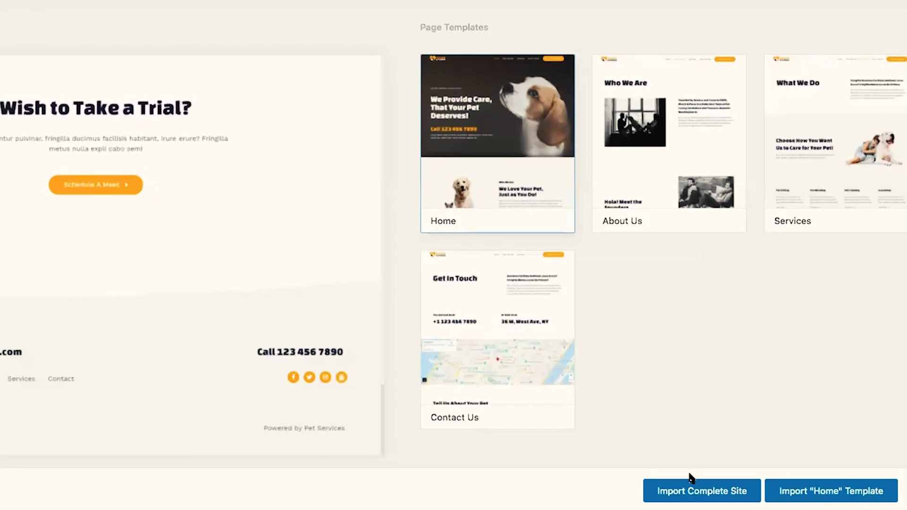
Open the import options for the complete Pet Services site, keeping Delete Previously Imported Site unchecked.
{"action": "left_click", "coordinate": [695, 490]}
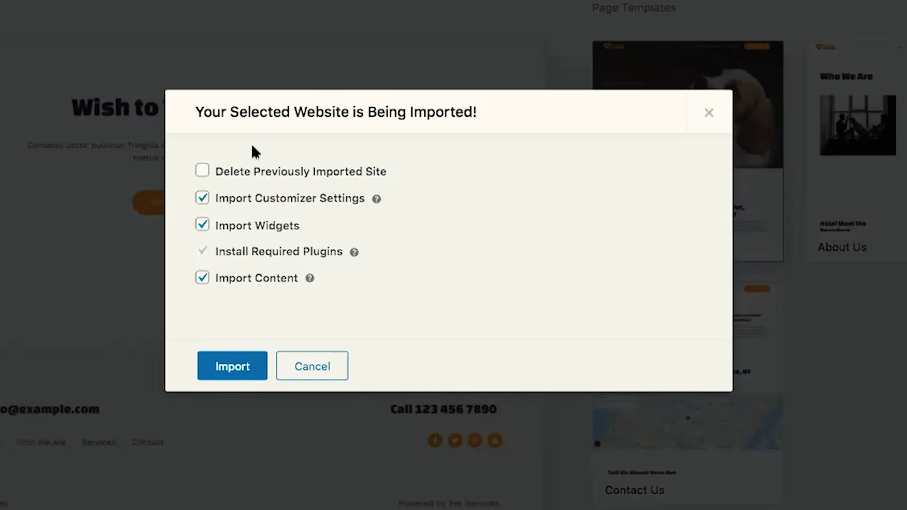
{"action": "left_click", "coordinate": [202, 171]}
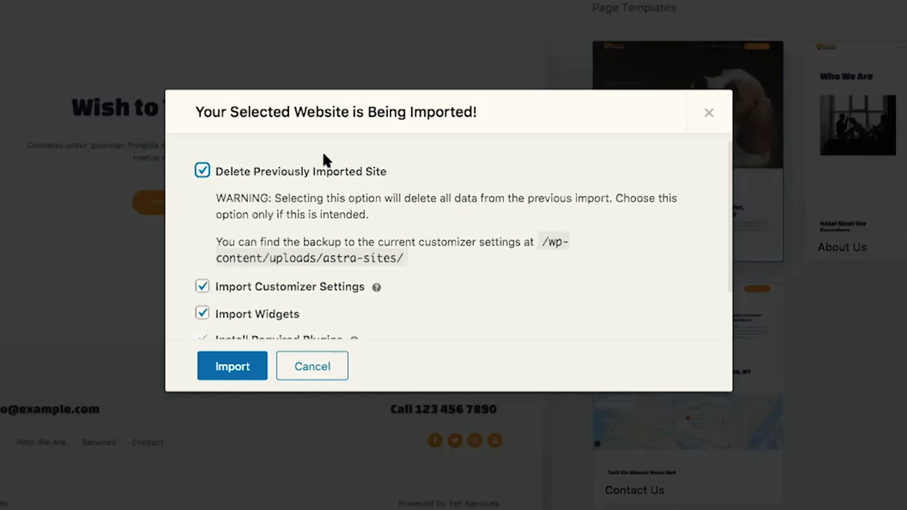
{"action": "left_click", "coordinate": [202, 170]}
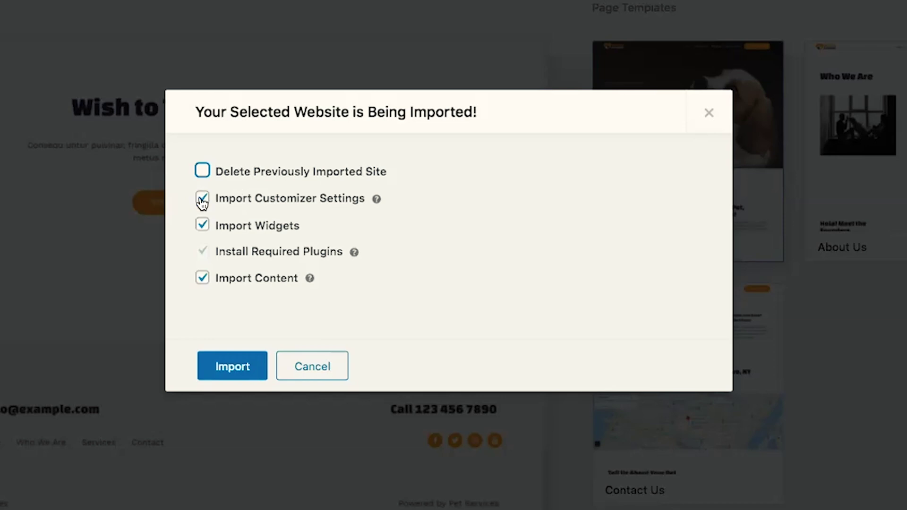
Show the explanation of Import Customizer Settings, and switch that option and Import Widgets off and back on.
{"action": "left_click", "coordinate": [377, 200]}
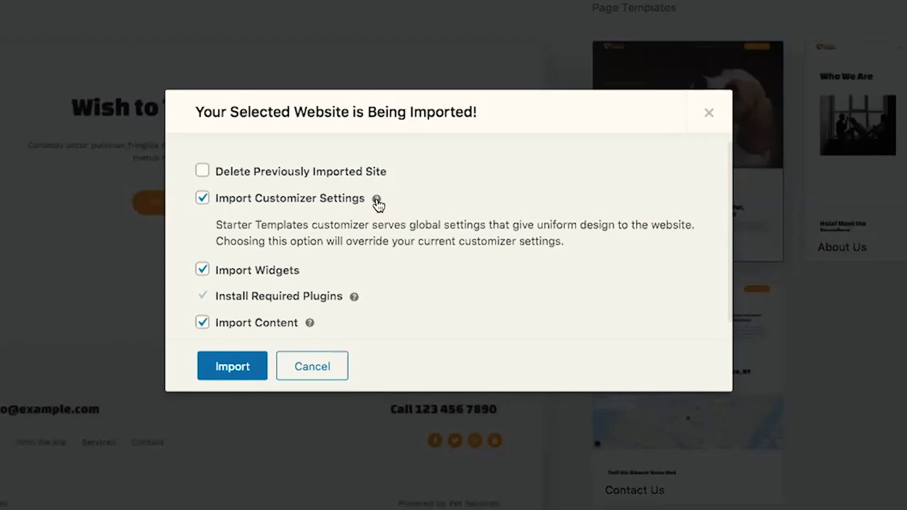
{"action": "left_click", "coordinate": [202, 196]}
{"action": "left_click", "coordinate": [201, 197]}
{"action": "left_click", "coordinate": [201, 198]}
{"action": "left_click", "coordinate": [202, 198]}
{"action": "left_click", "coordinate": [199, 271]}
{"action": "left_click", "coordinate": [199, 271]}
Read the explanations of the Install Required Plugins and Import Content options.
{"action": "left_click", "coordinate": [355, 298]}
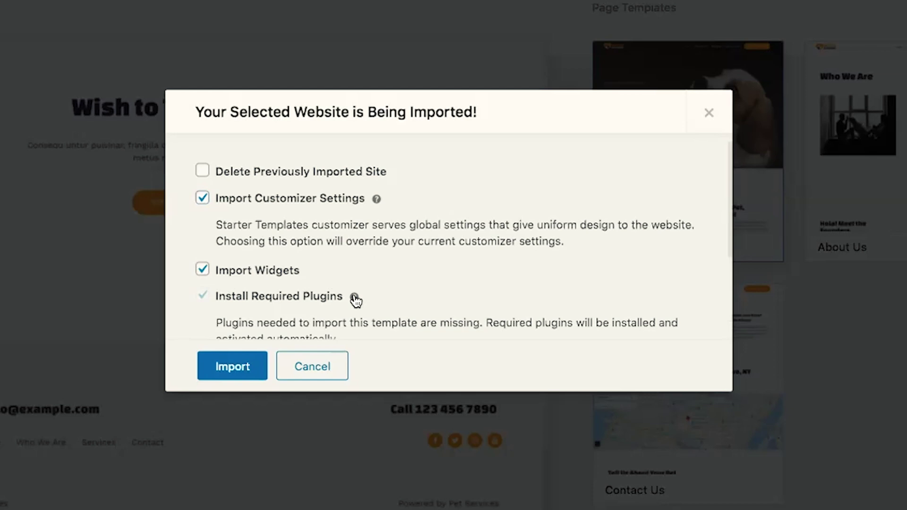
{"action": "scroll", "coordinate": [355, 300], "scroll_direction": "down", "scroll_amount": 3}
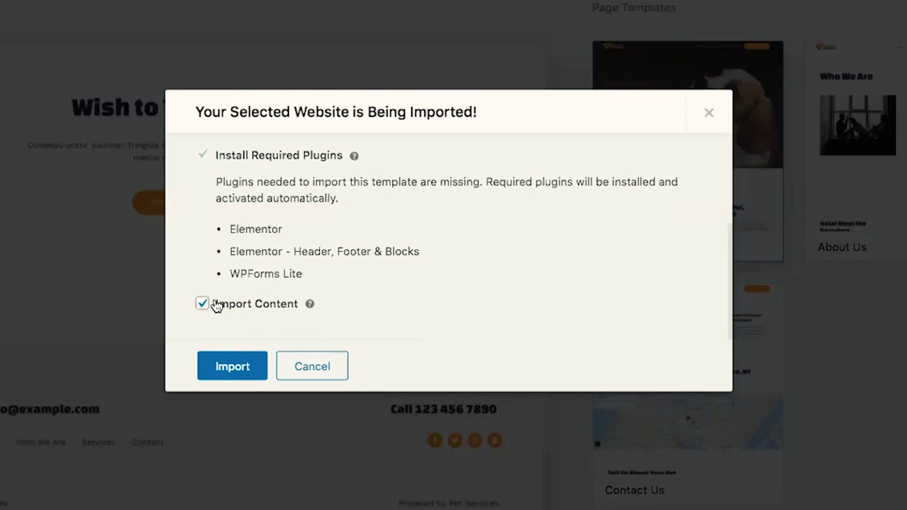
{"action": "left_click", "coordinate": [309, 304]}
{"action": "scroll", "coordinate": [381, 265], "scroll_direction": "down", "scroll_amount": 1}
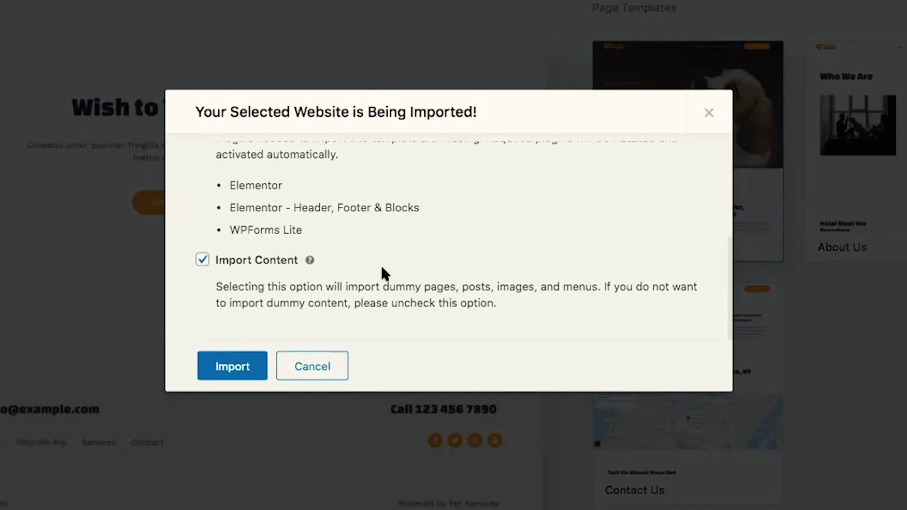
Import the complete site with customizer settings, widgets, required plugins and content all enabled.
{"action": "double_click", "coordinate": [202, 259]}
{"action": "scroll", "coordinate": [399, 243], "scroll_direction": "up", "scroll_amount": 5}
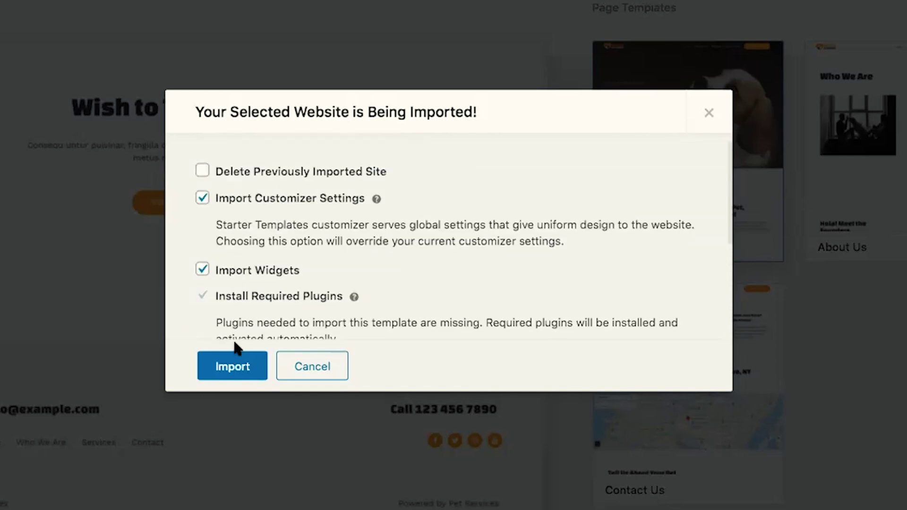
{"action": "left_click", "coordinate": [228, 368]}
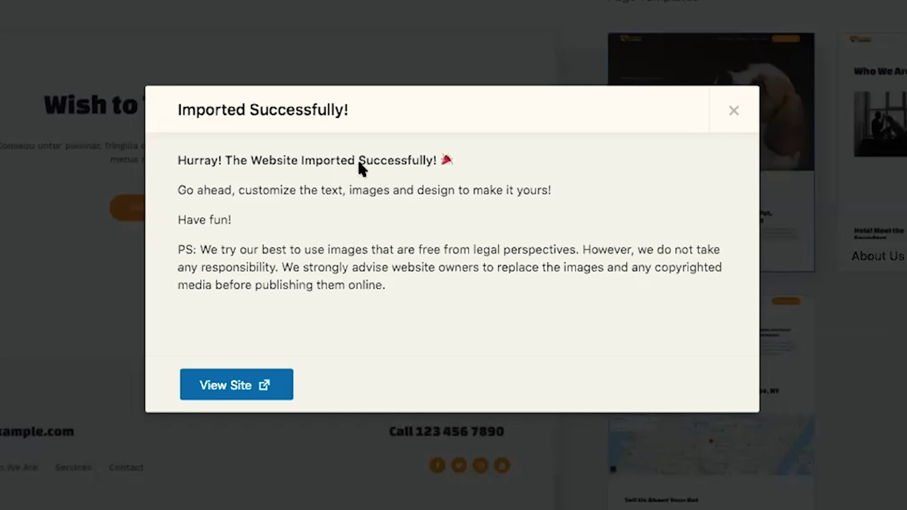
Open the imported site and examine its home page from top to bottom.
{"action": "left_click", "coordinate": [243, 375]}
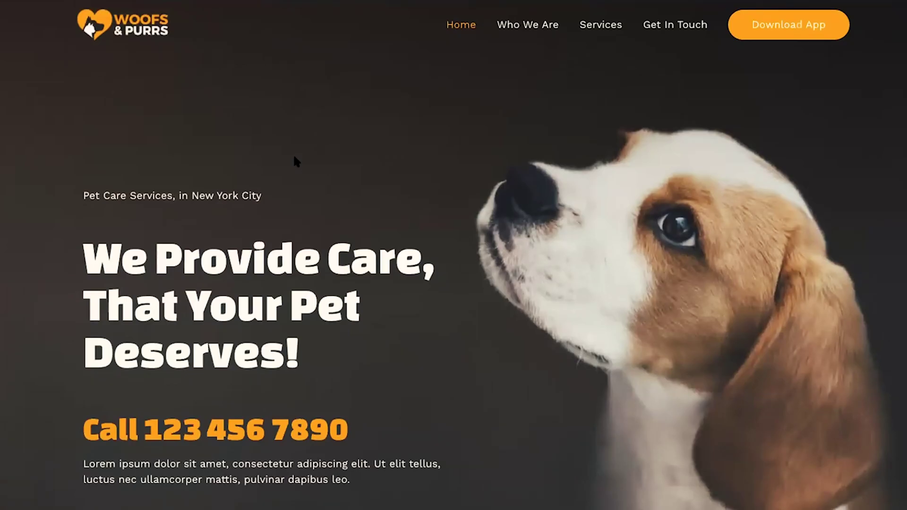
{"action": "scroll", "coordinate": [294, 156], "scroll_direction": "down", "scroll_amount": 7}
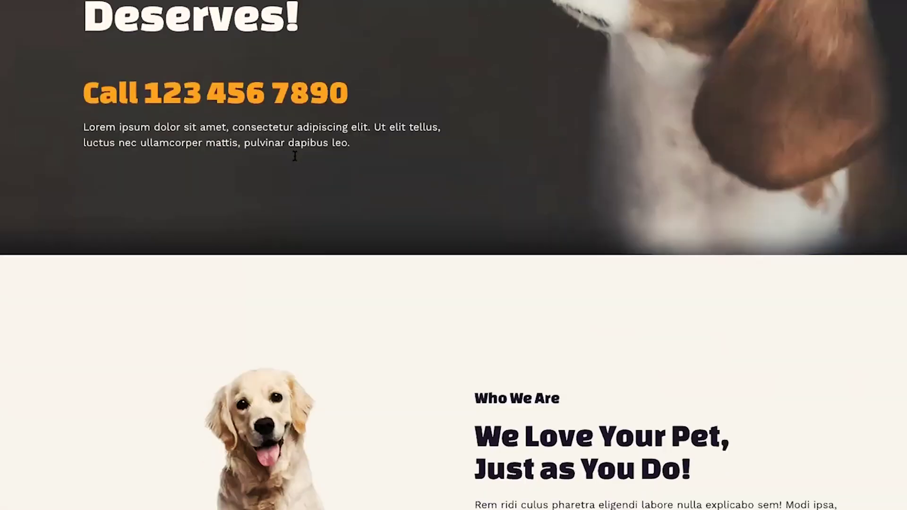
{"action": "scroll", "coordinate": [294, 156], "scroll_direction": "down", "scroll_amount": 20}
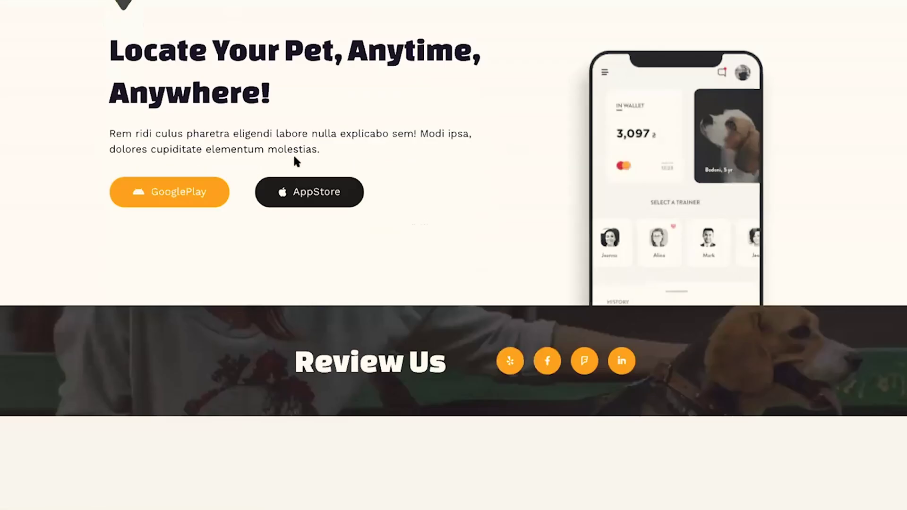
{"action": "scroll", "coordinate": [294, 158], "scroll_direction": "down", "scroll_amount": 15}
{"action": "scroll", "coordinate": [295, 154], "scroll_direction": "down", "scroll_amount": 14}
{"action": "scroll", "coordinate": [295, 159], "scroll_direction": "down", "scroll_amount": 8}
{"action": "scroll", "coordinate": [295, 160], "scroll_direction": "up", "scroll_amount": 15}
{"action": "scroll", "coordinate": [294, 161], "scroll_direction": "up", "scroll_amount": 15}
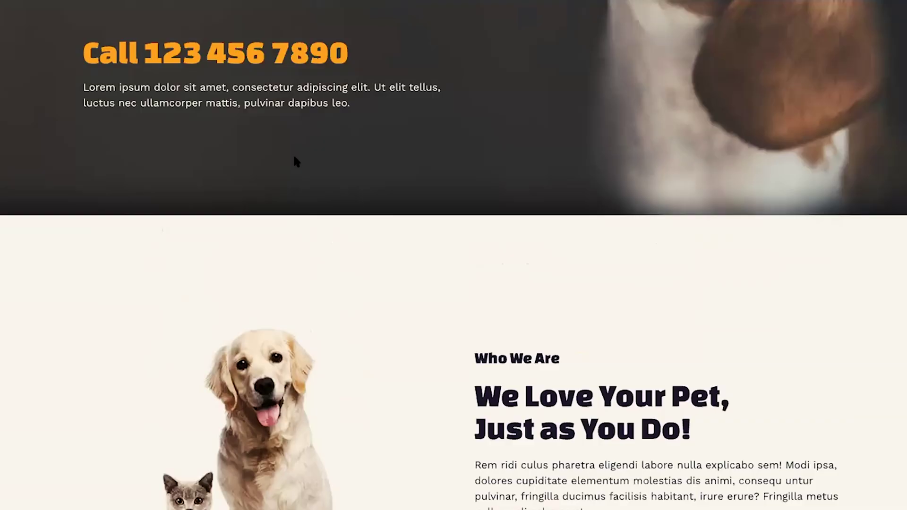
{"action": "scroll", "coordinate": [294, 157], "scroll_direction": "up", "scroll_amount": 5}
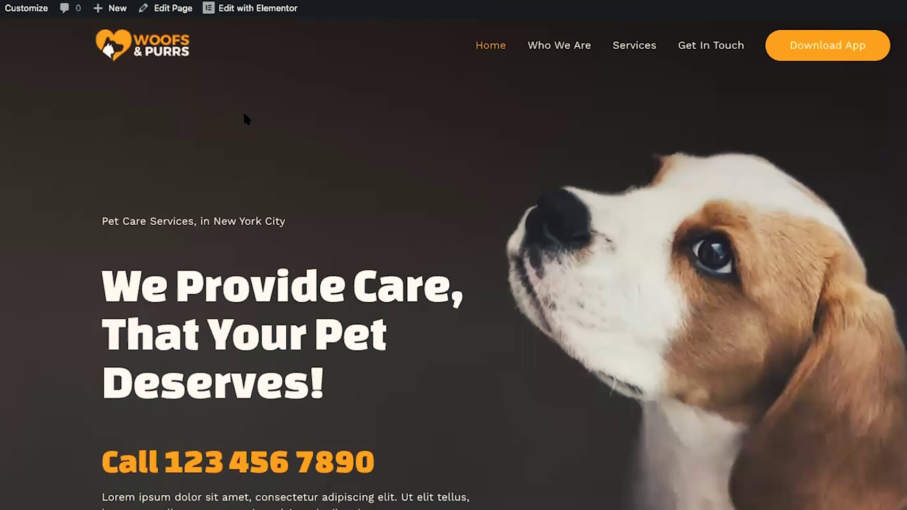